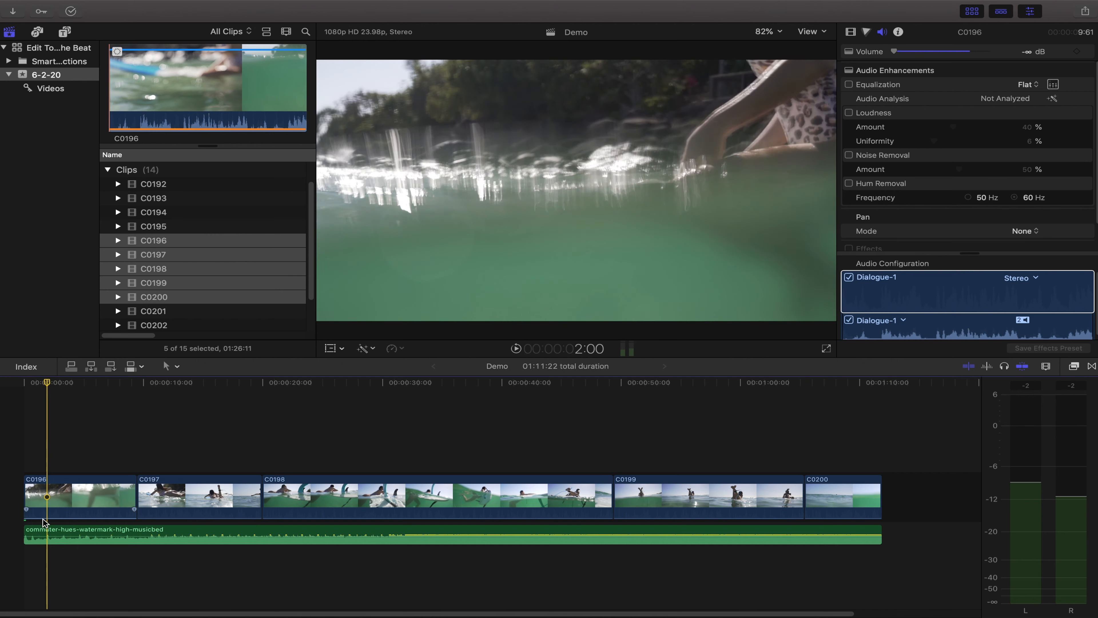
Play the commuter-hues music clip from the start of the timeline and add ten markers to it on the beats
left_click(49, 533)
left_click(47, 382)
left_click_drag(47, 383, 28, 383)
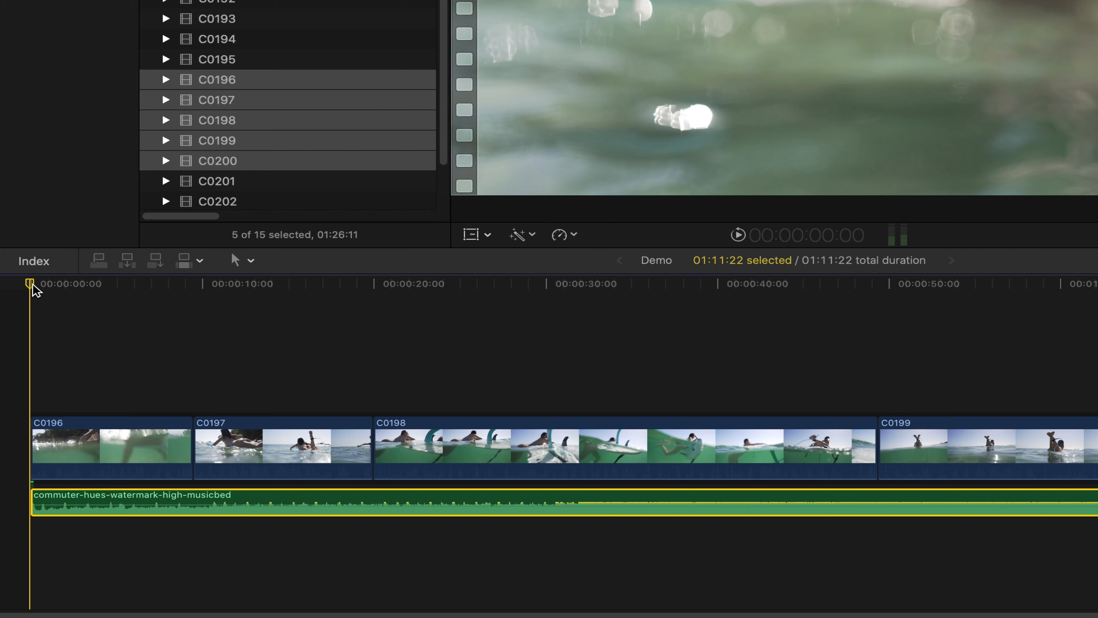
key("space")
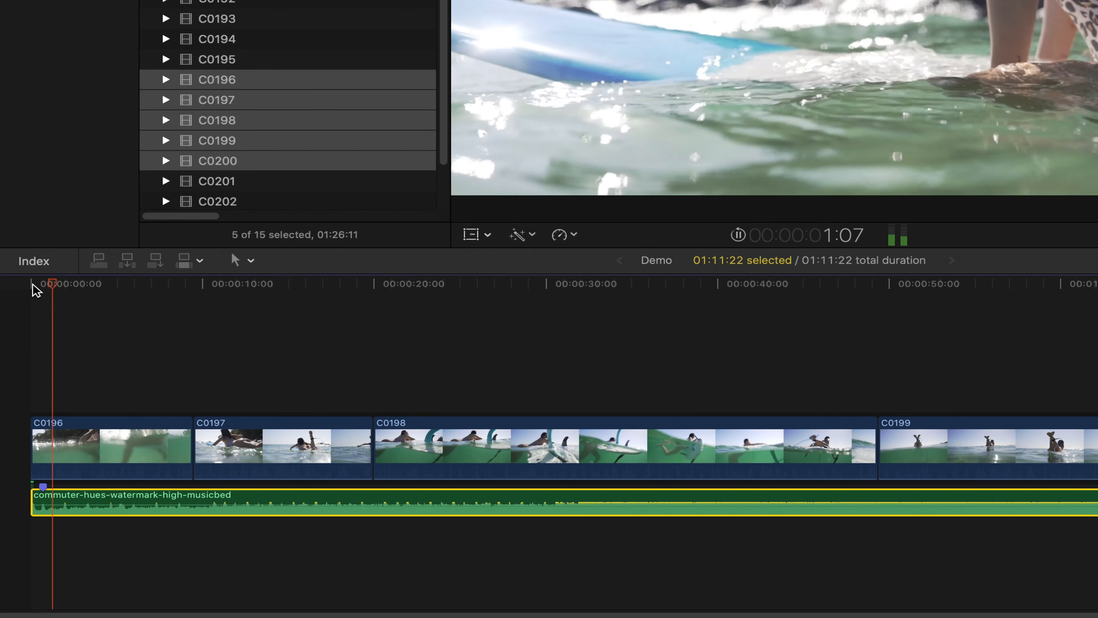
key("m")
key("m")
key("m")
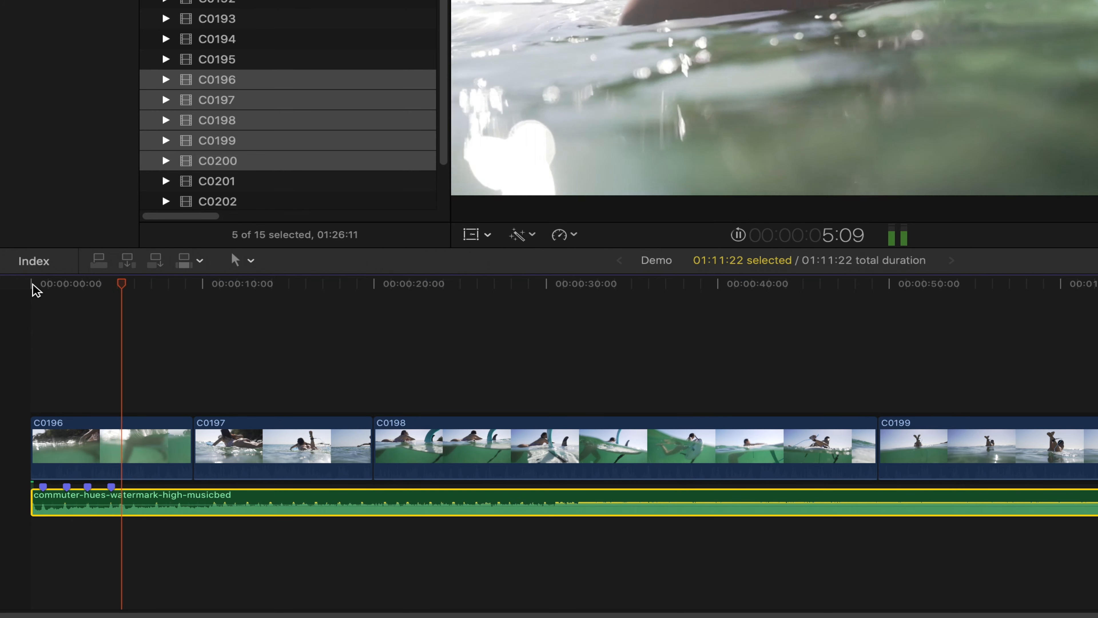
key("m")
key("m")
key("m")
key("m")
key("m")
key("m")
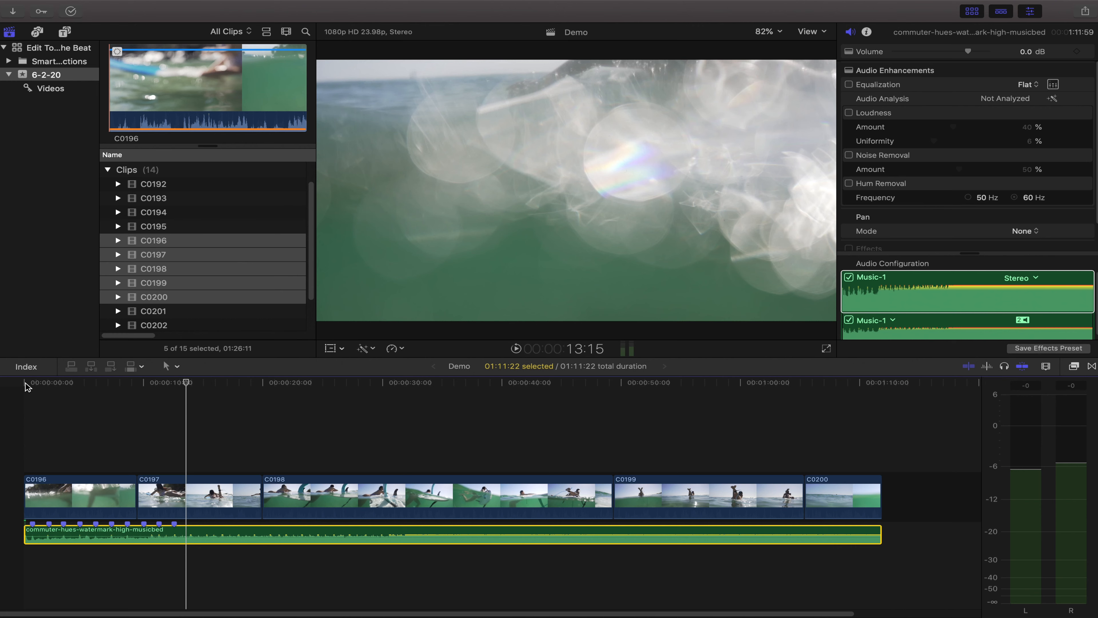
key("space")
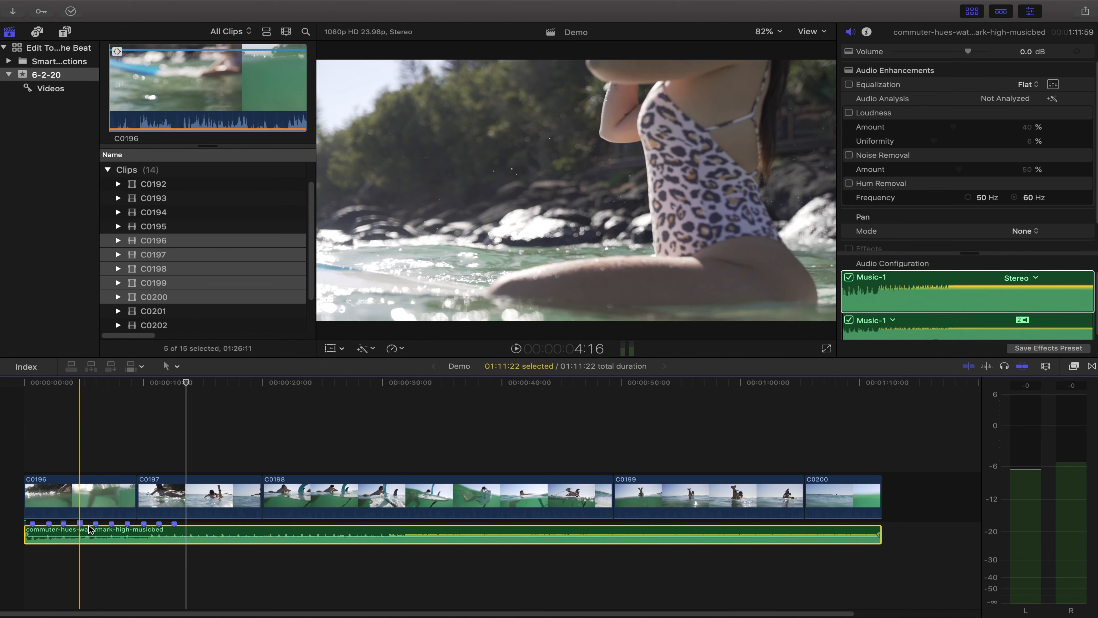
Trim the end of C0196 back to the first beat marker on the music clip
key("super+equal")
key("super+equal")
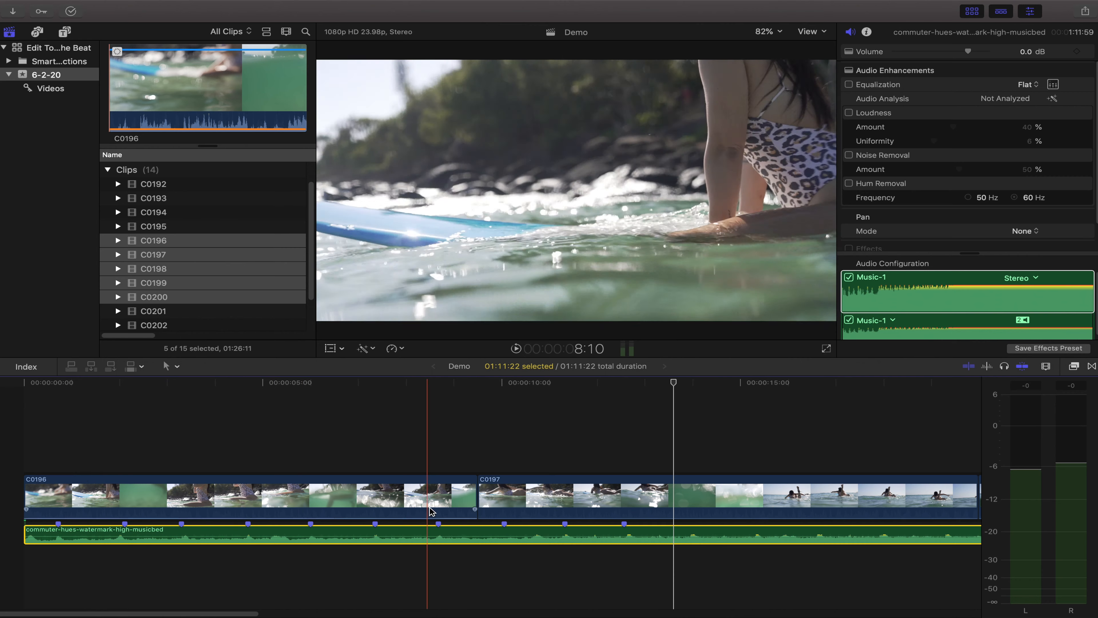
left_click(458, 495)
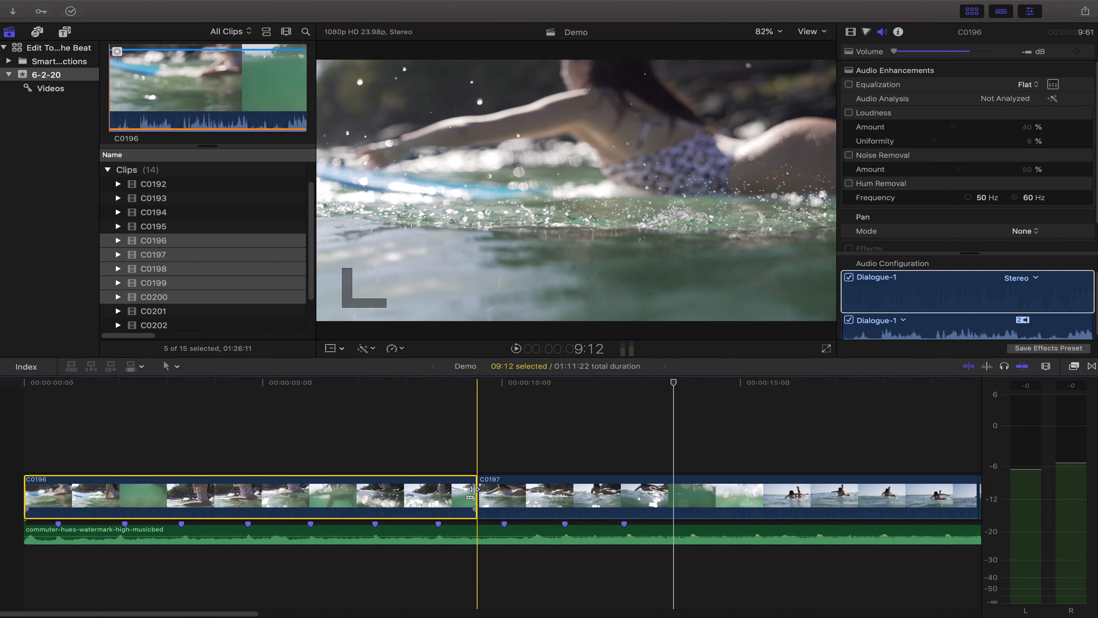
left_click_drag(475, 495, 55, 495)
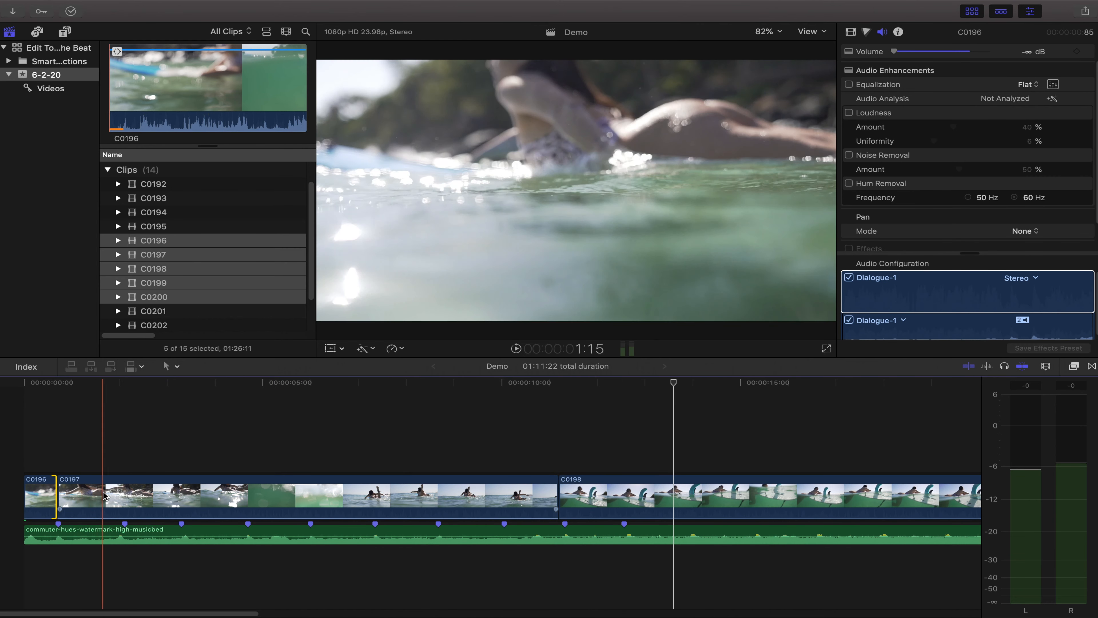
Trim C0197 and the following clips through C0200 so that each cut falls on the next beat marker
left_click(125, 497)
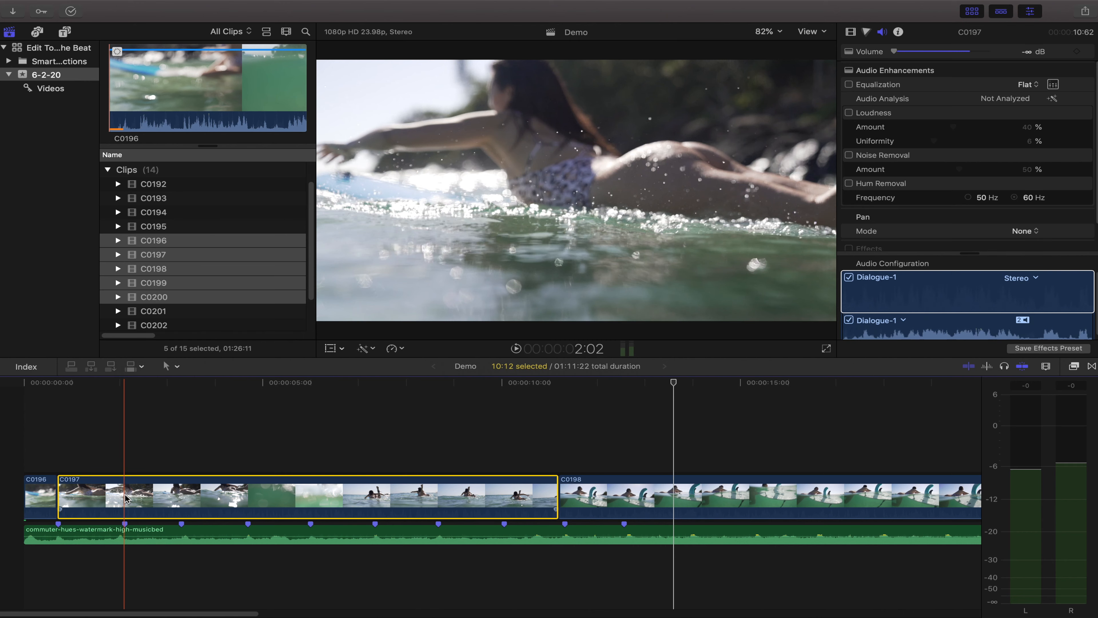
key("alt+bracketright")
left_click(180, 498)
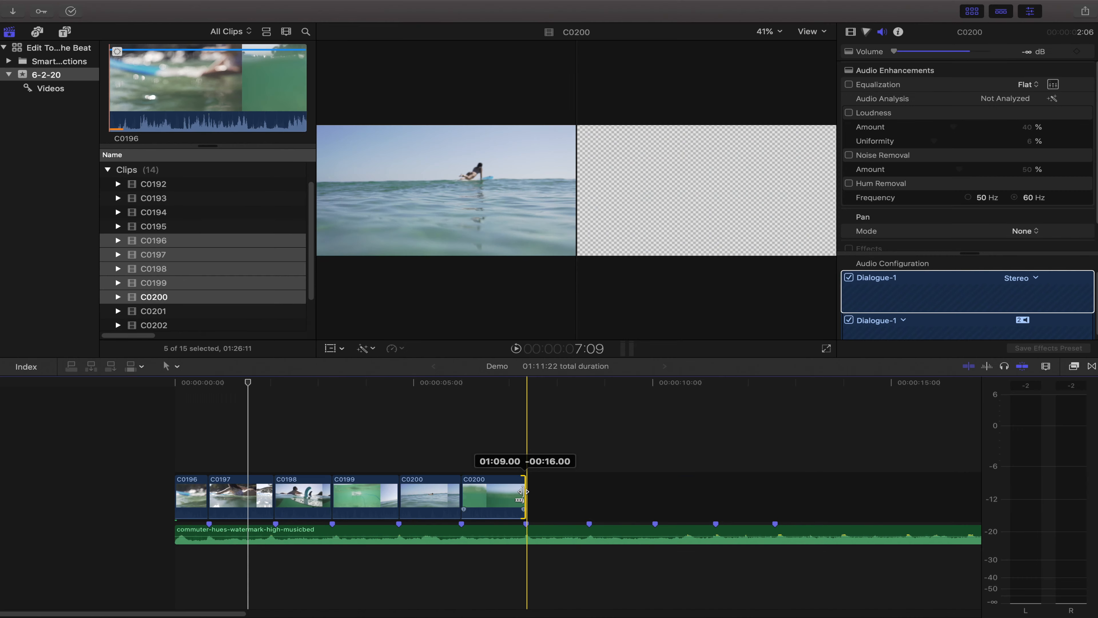
left_click_drag(522, 491, 522, 491)
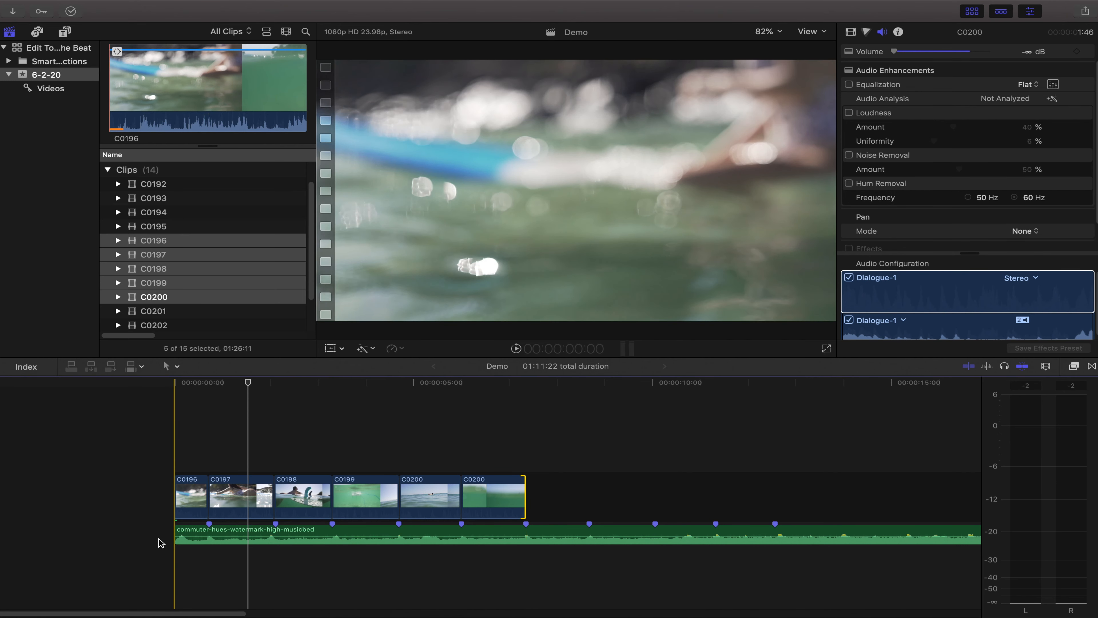
Play the rough cut from the start and examine closely how its cuts and markers line up with the music's beats
key("space")
key("space")
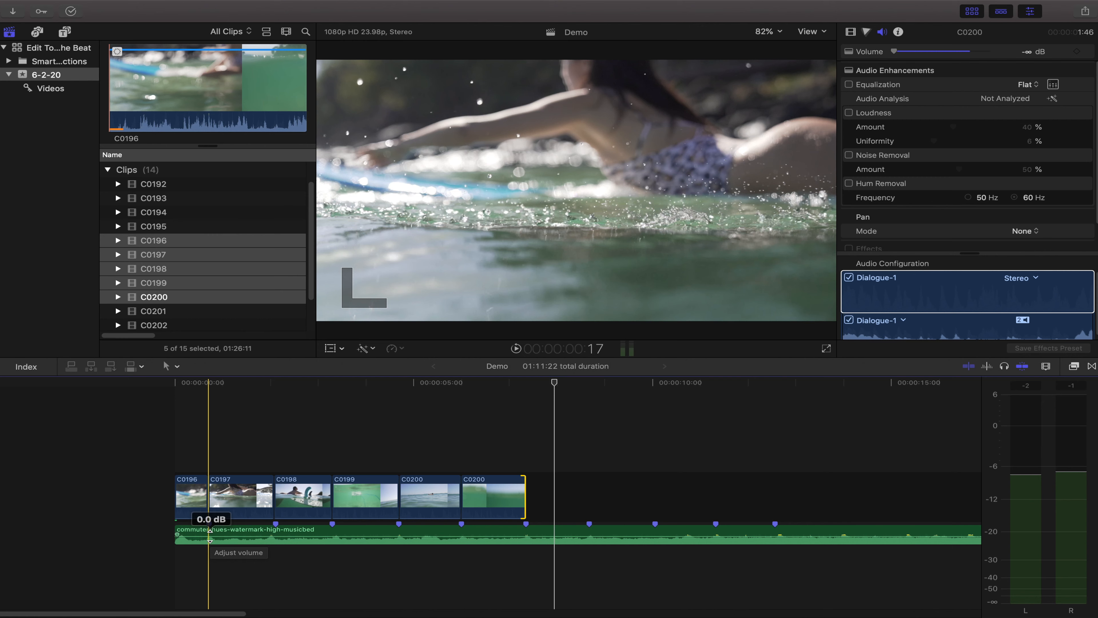
key("super+equal")
key("super+equal")
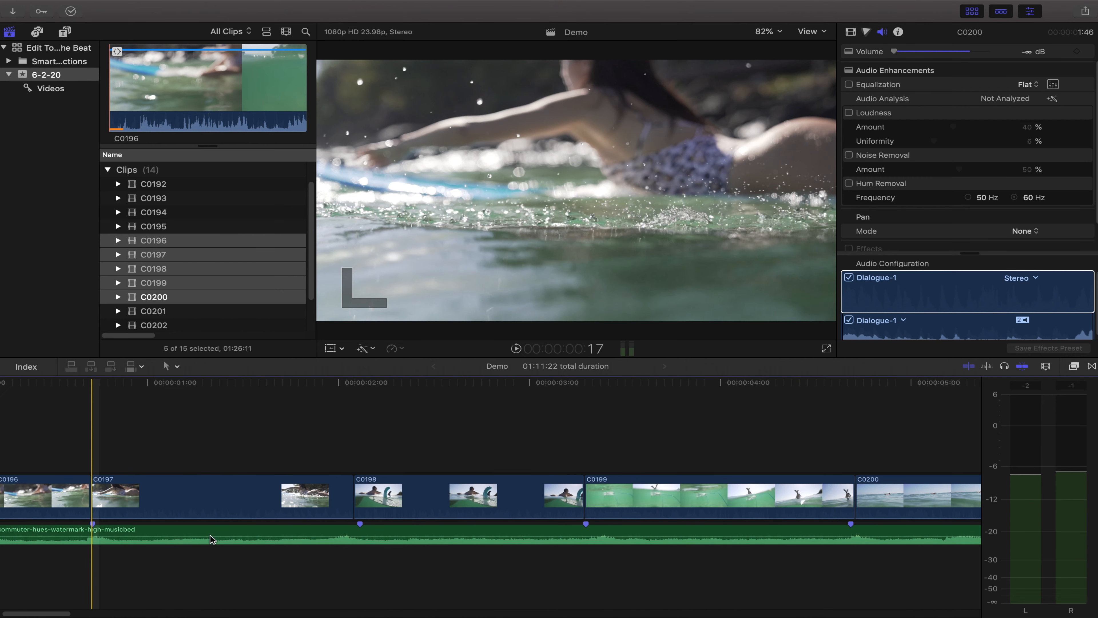
key("super+equal")
key("super+equal")
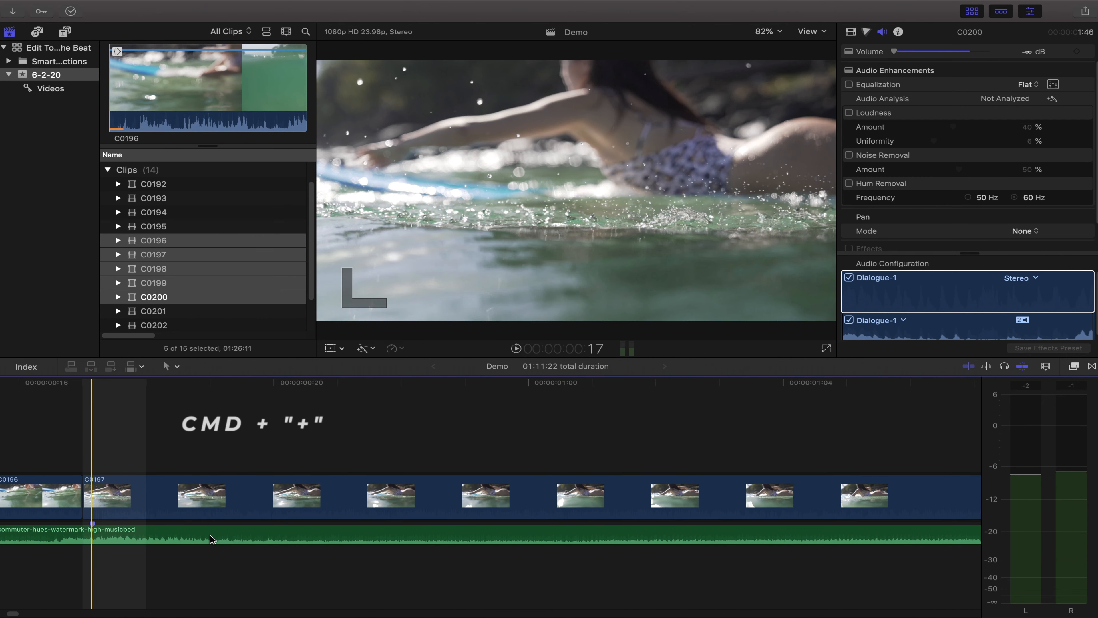
key("super+minus")
key("super+minus")
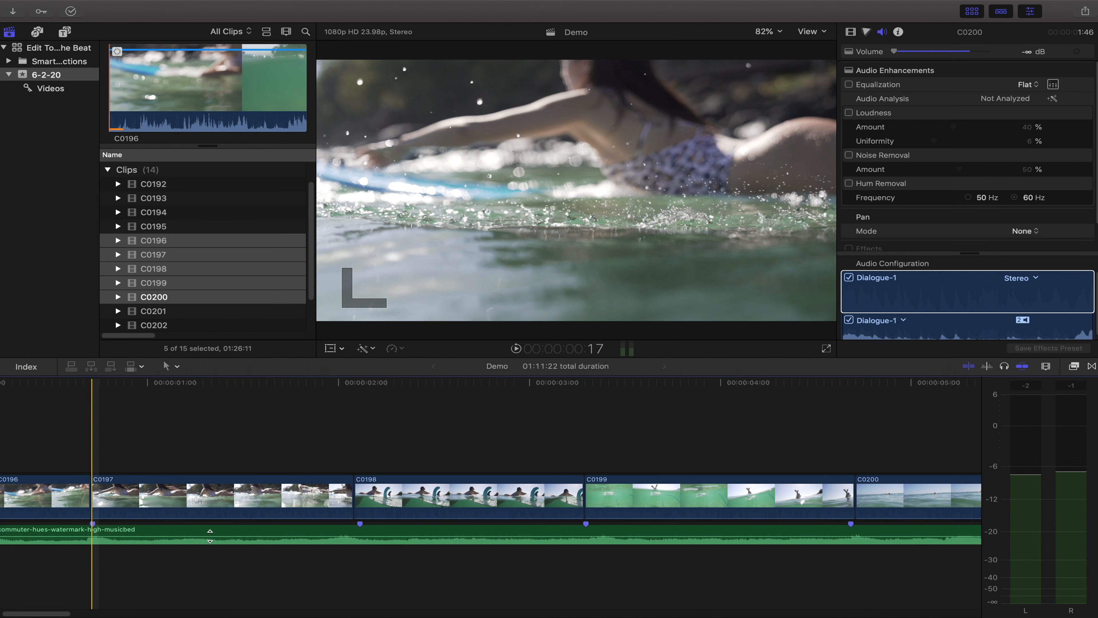
scroll(211, 538, "left", 3)
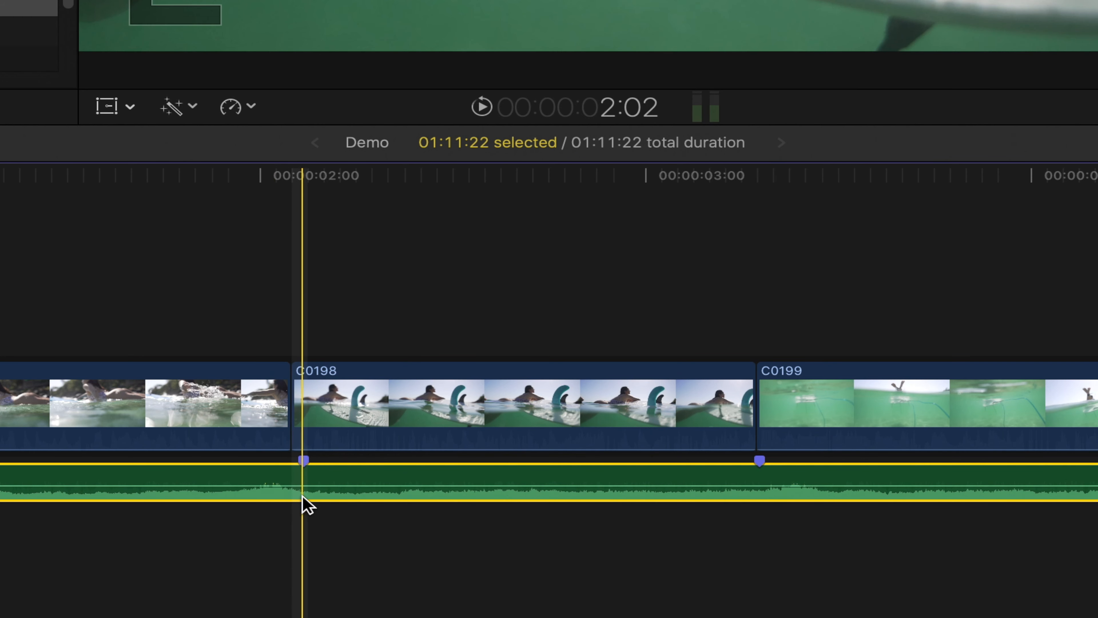
scroll(847, 467, "right", 5)
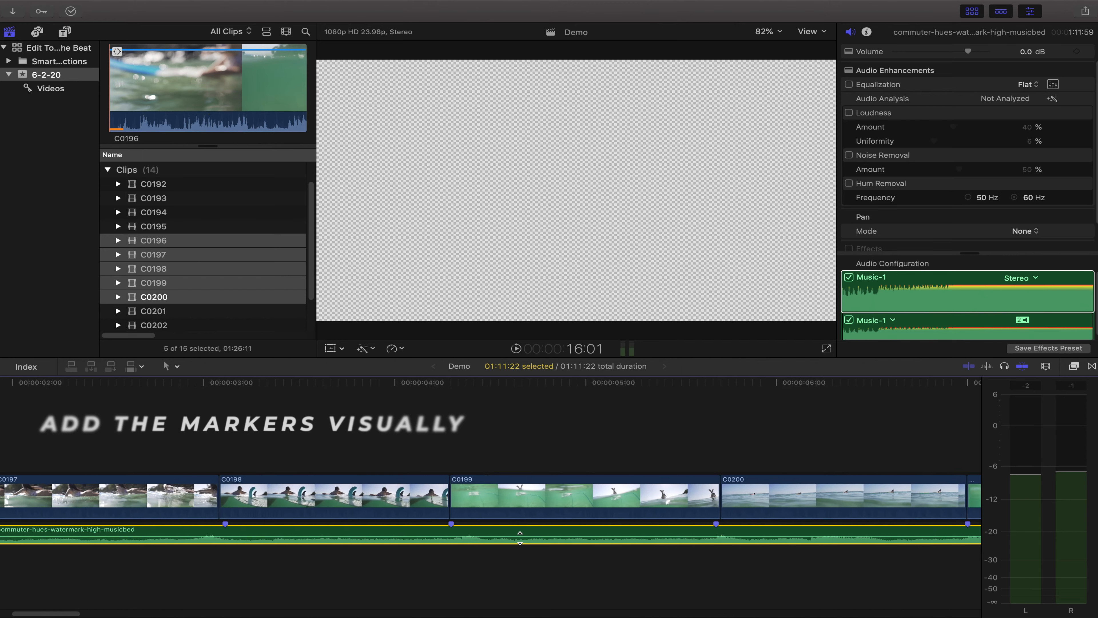
Set the timeline clips to show large audio waveforms with small filmstrips and increase the clip height
left_click(1046, 366)
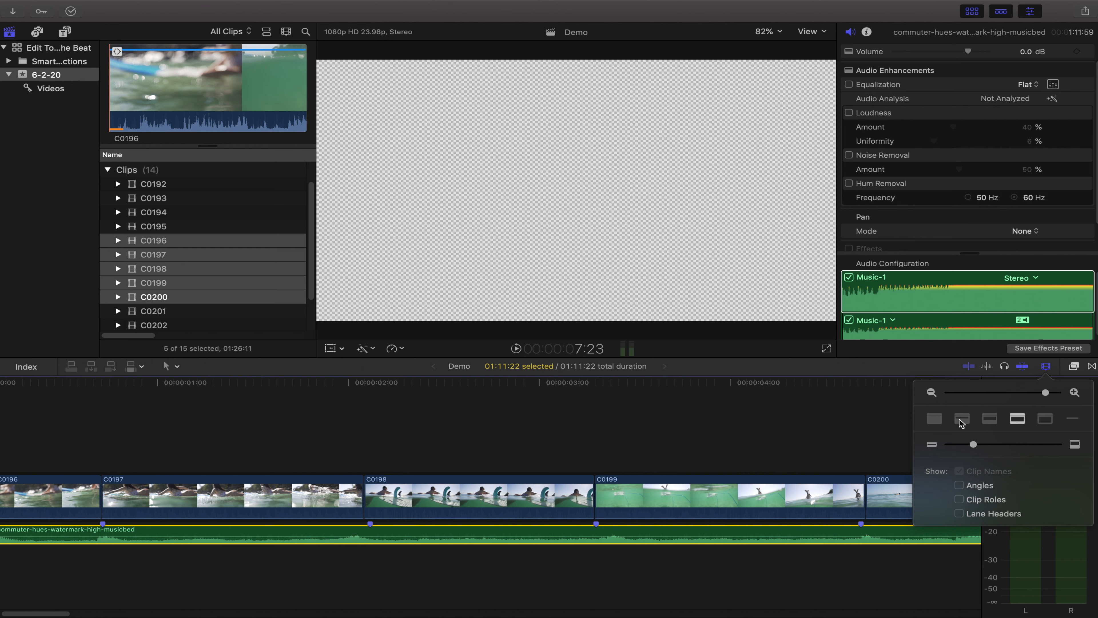
left_click(934, 419)
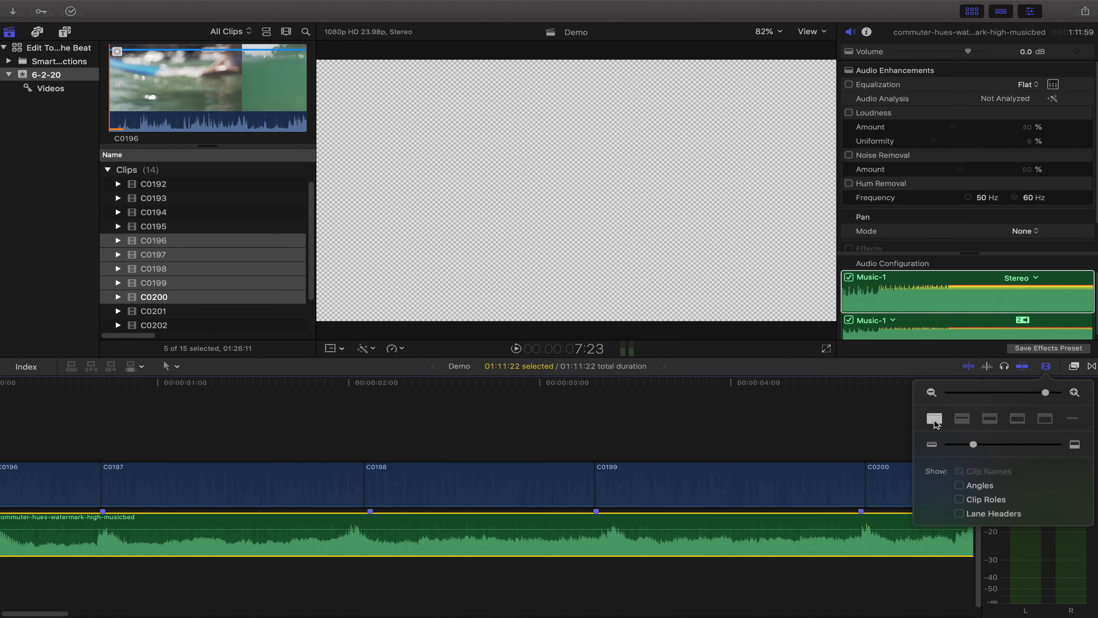
left_click(961, 419)
left_click_drag(973, 444, 1032, 450)
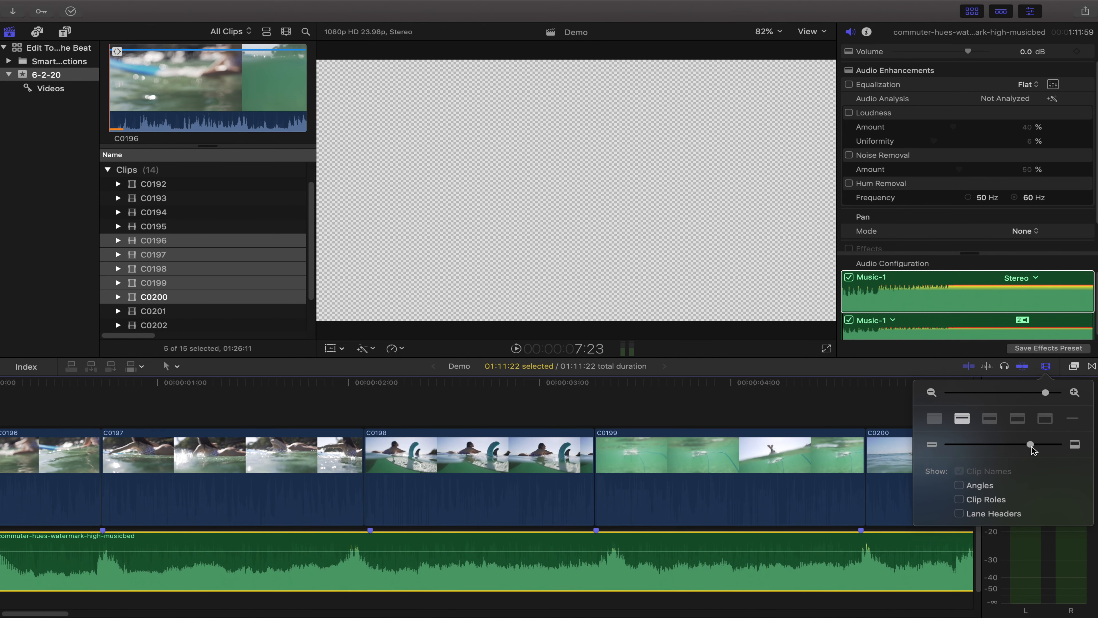
Extend the end of C0197 by one frame, to 2:03, just past the second marker, and select the music clip
scroll(433, 549, "left", 3)
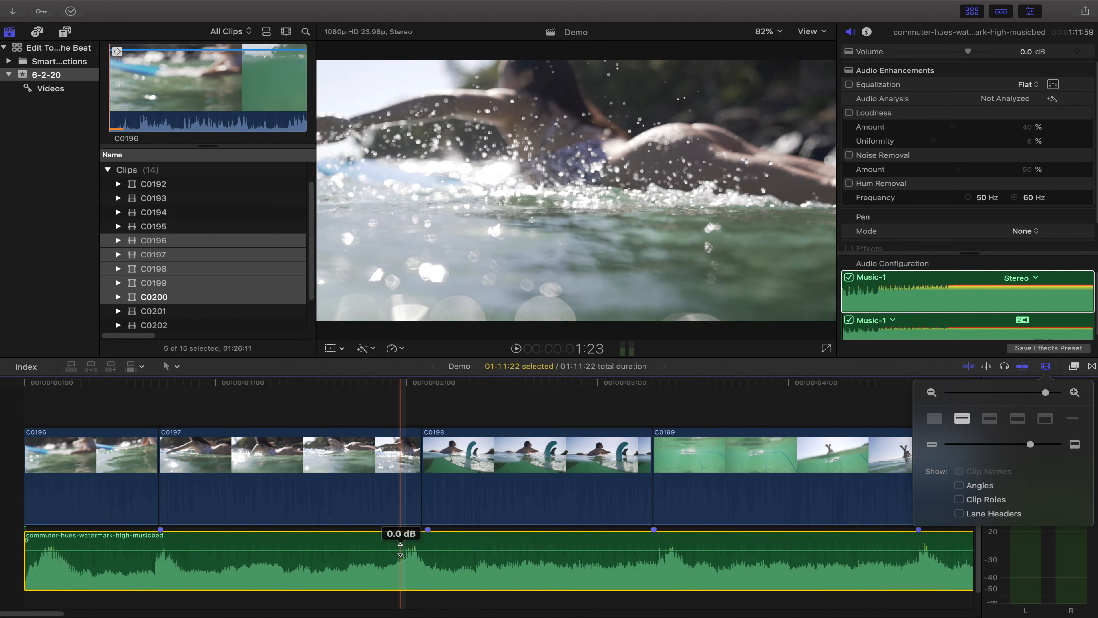
scroll(400, 549, "down", 1)
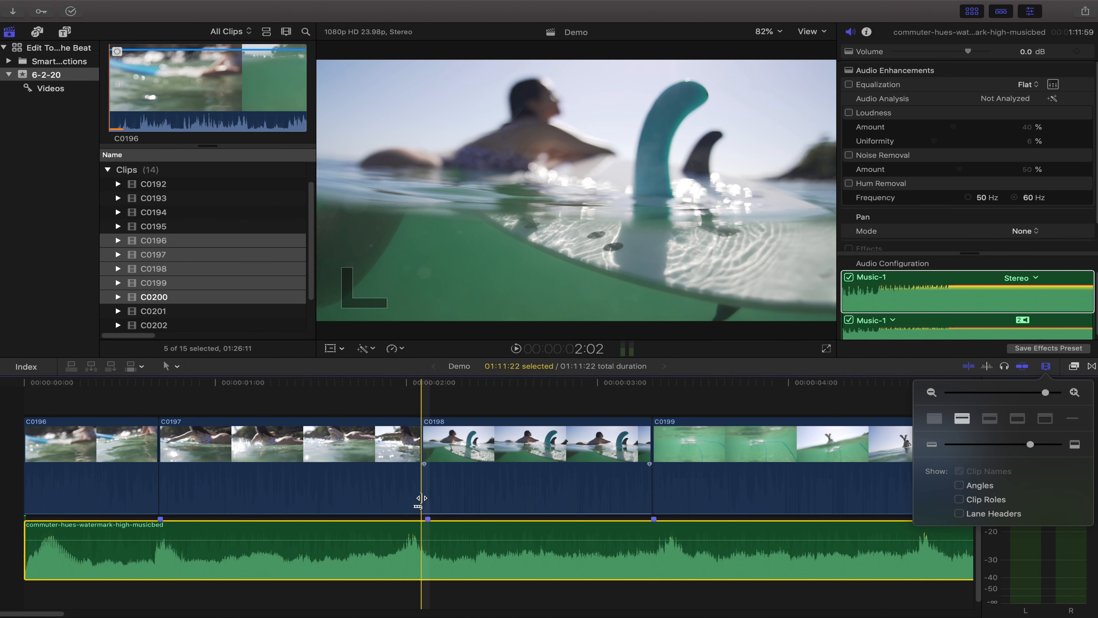
left_click_drag(422, 487, 430, 490)
left_click(425, 532)
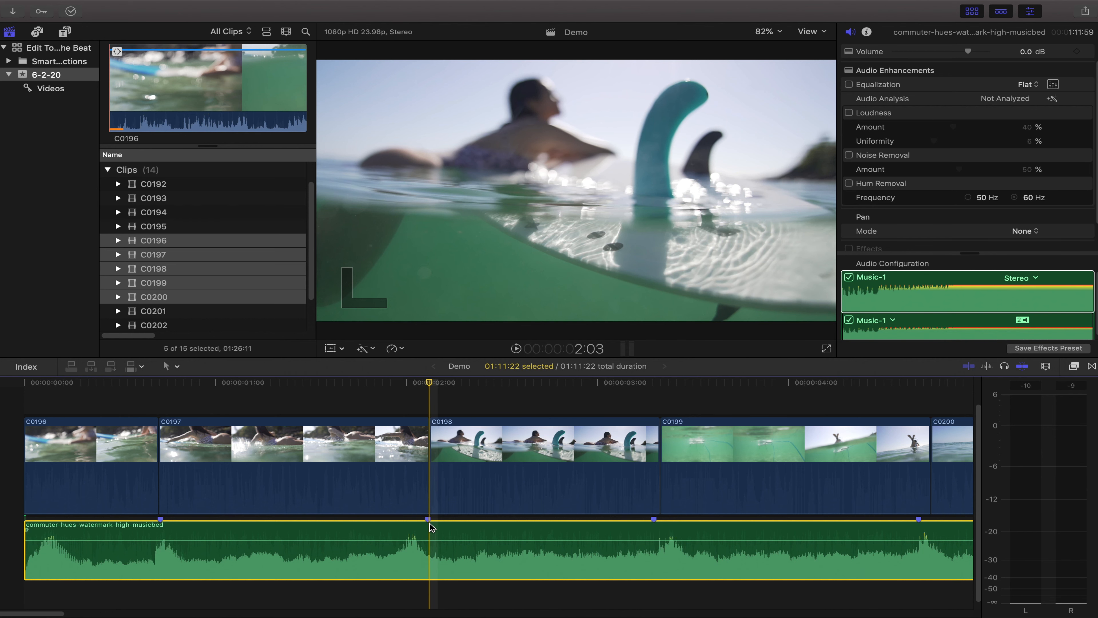
Step frame by frame around the cut between C0197 and C0198 to compare it with the nearby music marker
key("super+equal")
key("super+equal")
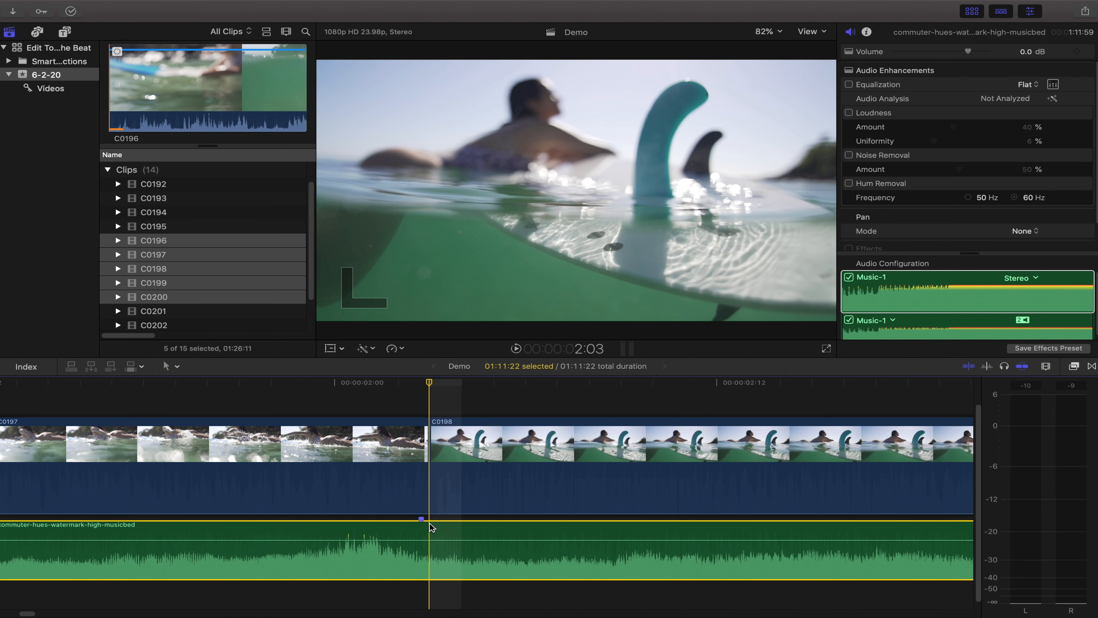
key("Left")
key("Right")
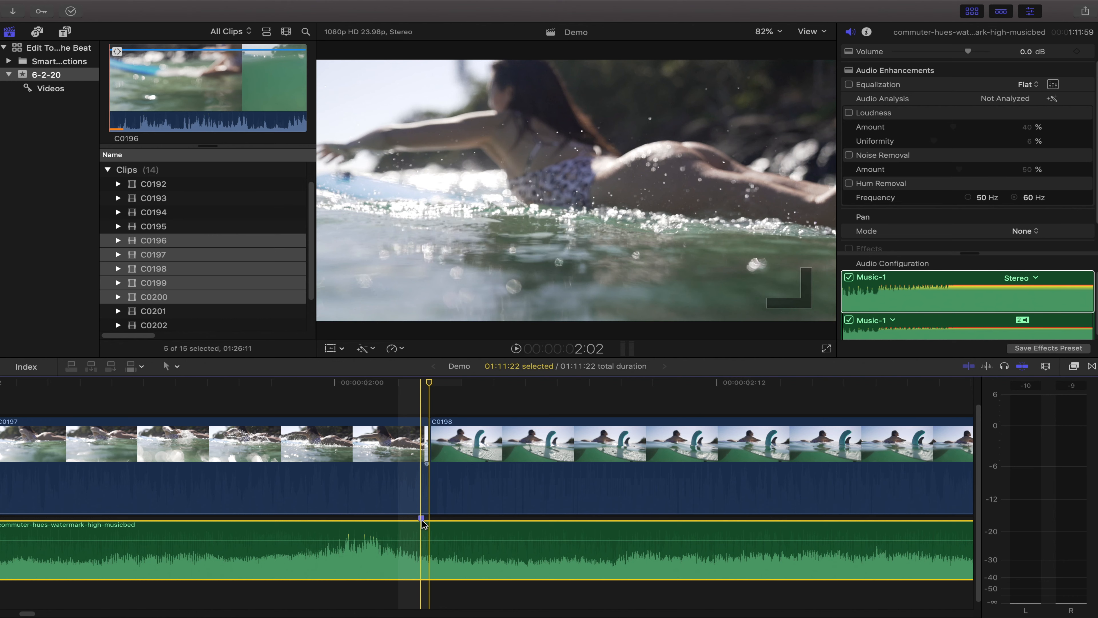
key("Right")
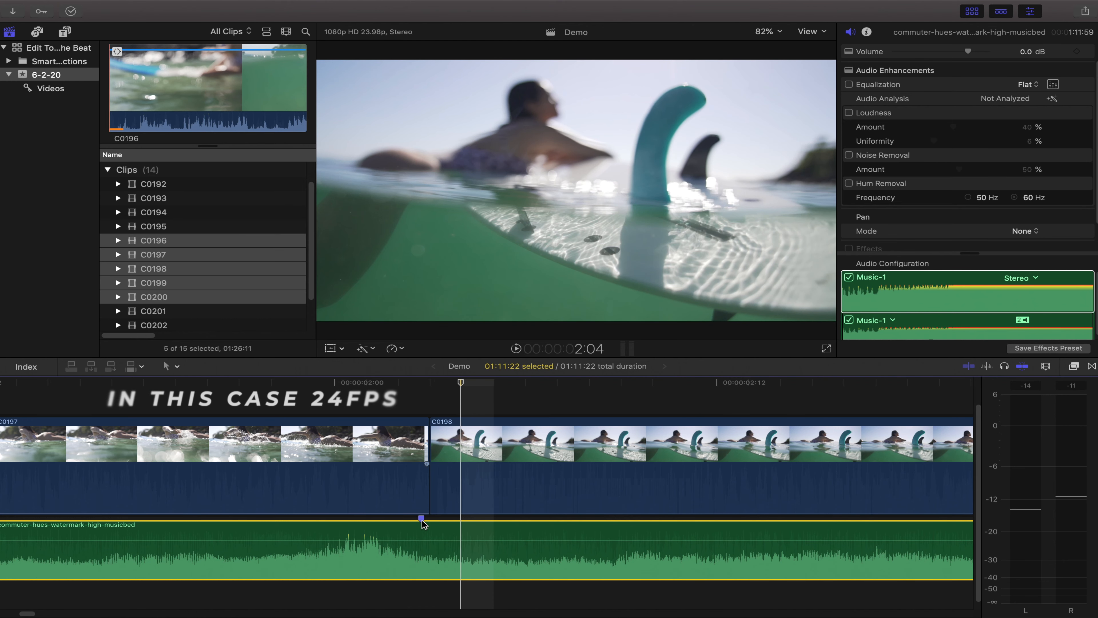
key("Right")
key("Left")
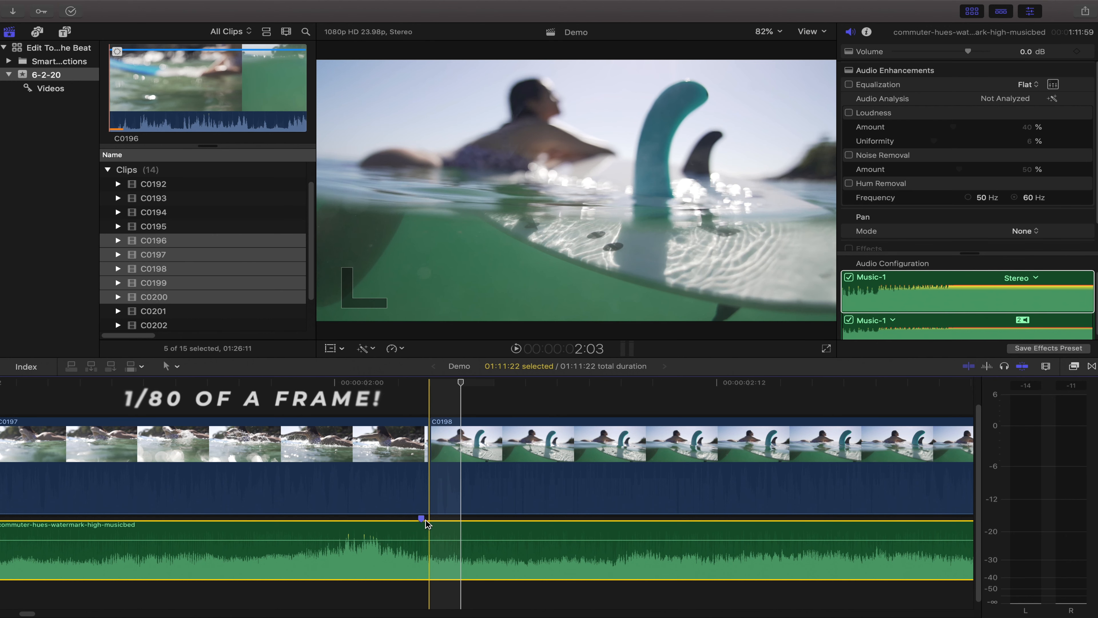
Try to trim the end of C0197 back onto the nearby music marker
mouse_move(429, 448)
left_mouse_down()
mouse_move(393, 449)
mouse_move(423, 450)
left_mouse_up()
left_click(391, 534)
key("super+minus")
key("super+minus")
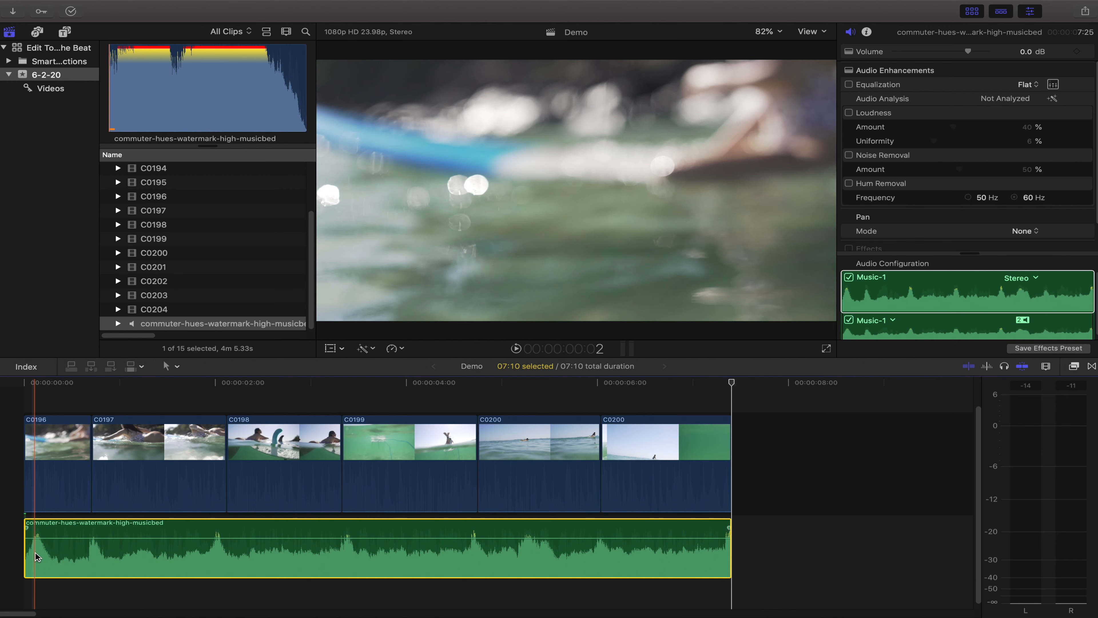
Add markers on whole frames at the peaks of the music clip's waveform, starting with the first peak at frame 4
key("super+equal")
key("super+equal")
key("super+equal")
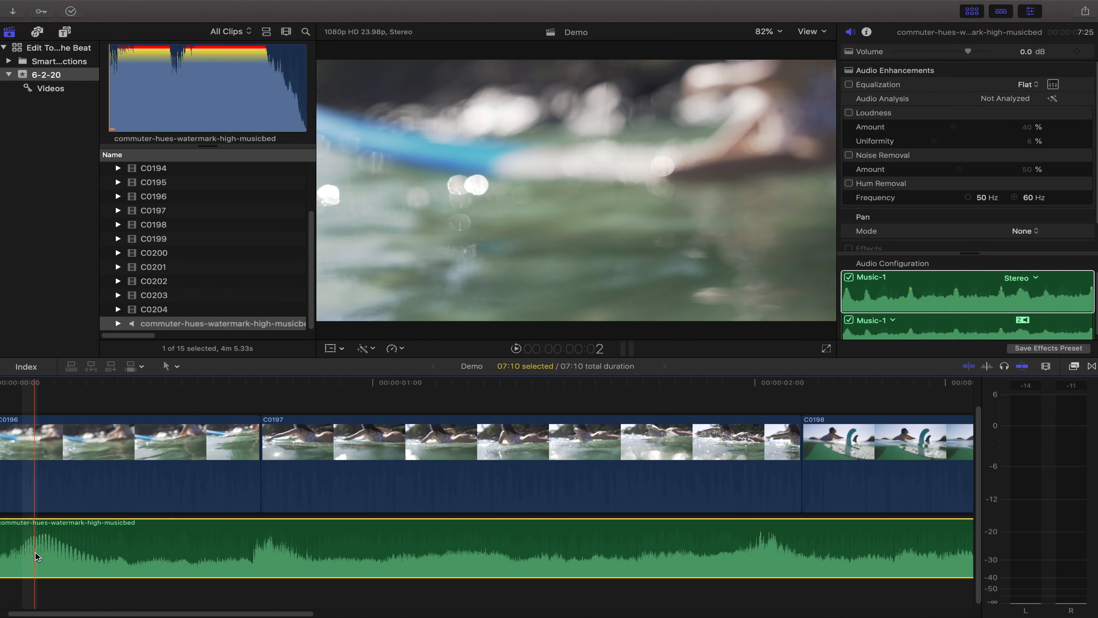
key("Right")
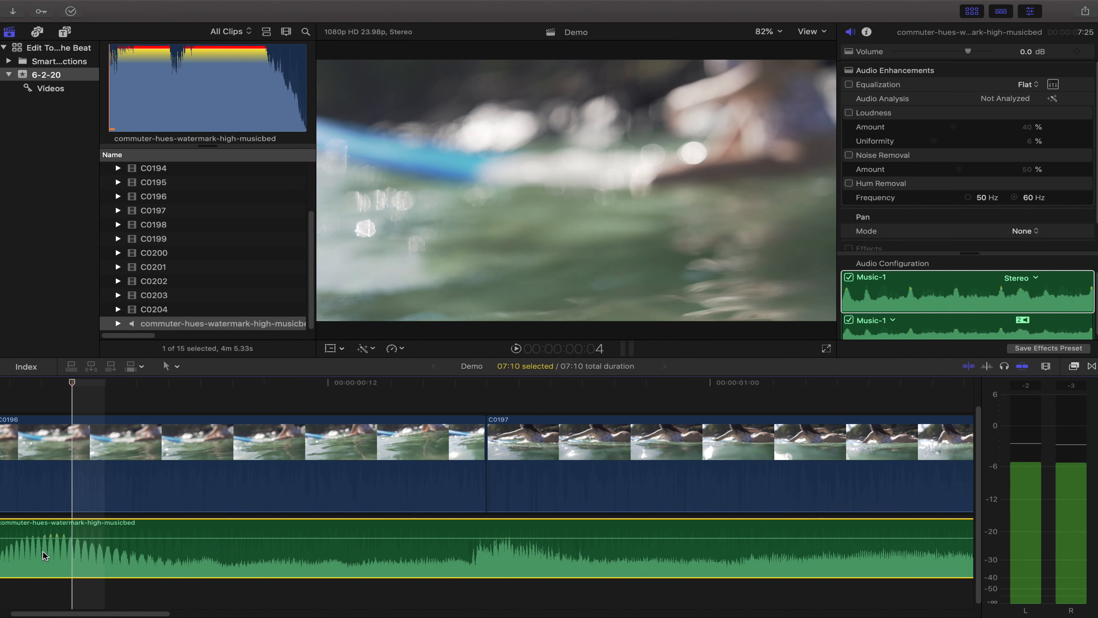
key("m")
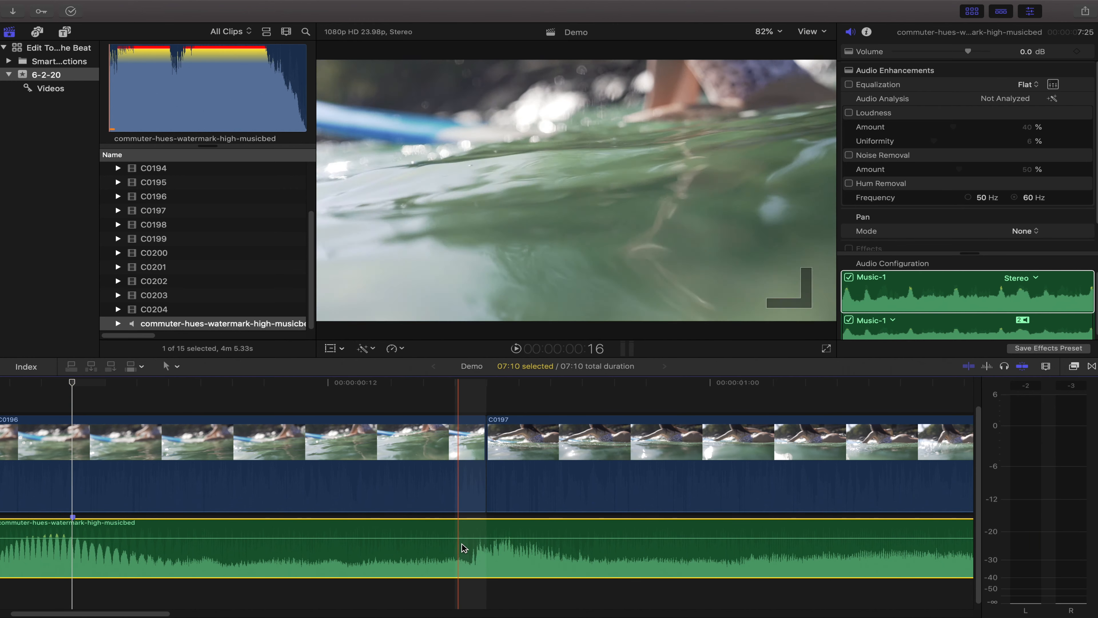
key("Right")
key("Left")
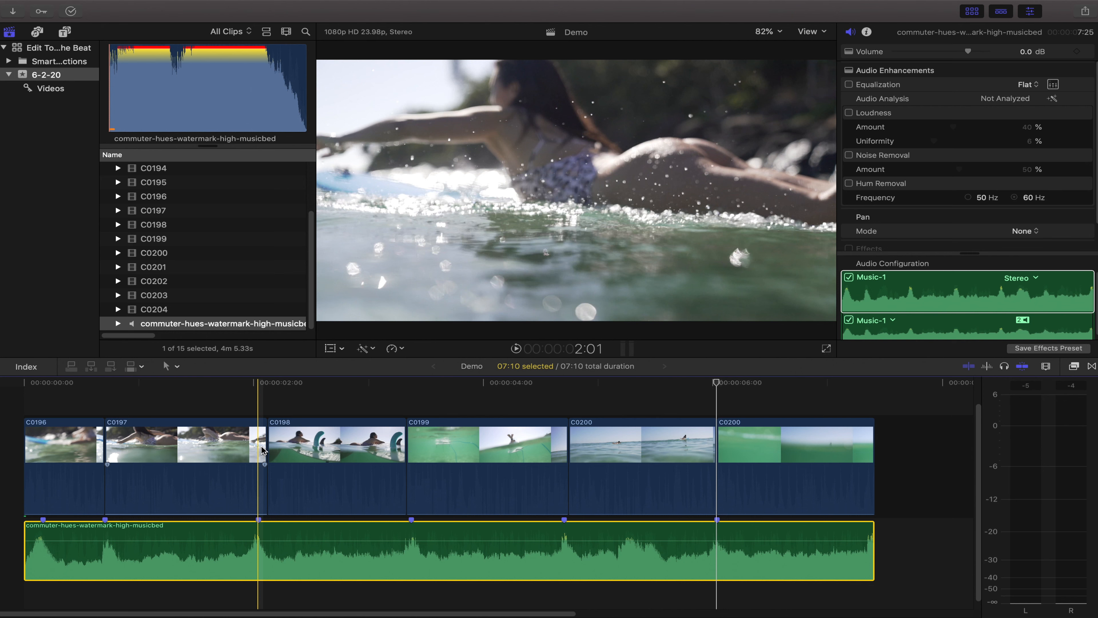
Trim the ends of C0197, C0198, C0199 and the first C0200 to their waveform markers and play the sequence from the start
left_click_drag(267, 452, 256, 452)
left_click_drag(396, 442, 407, 445)
left_click_drag(568, 451, 558, 451)
left_click_drag(707, 450, 712, 450)
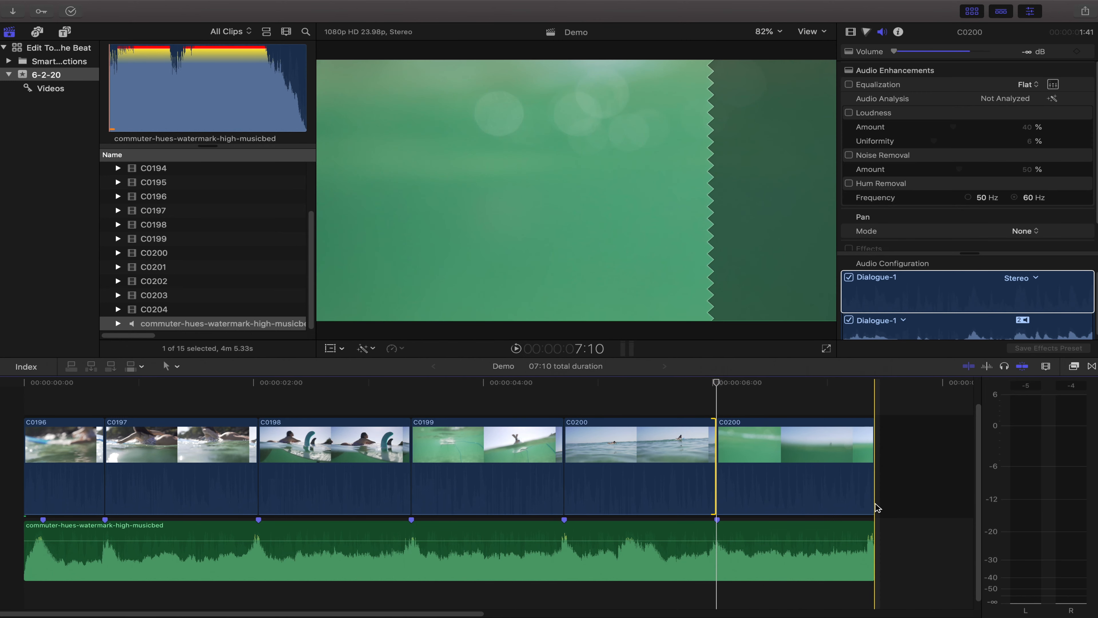
key("Home")
key("space")
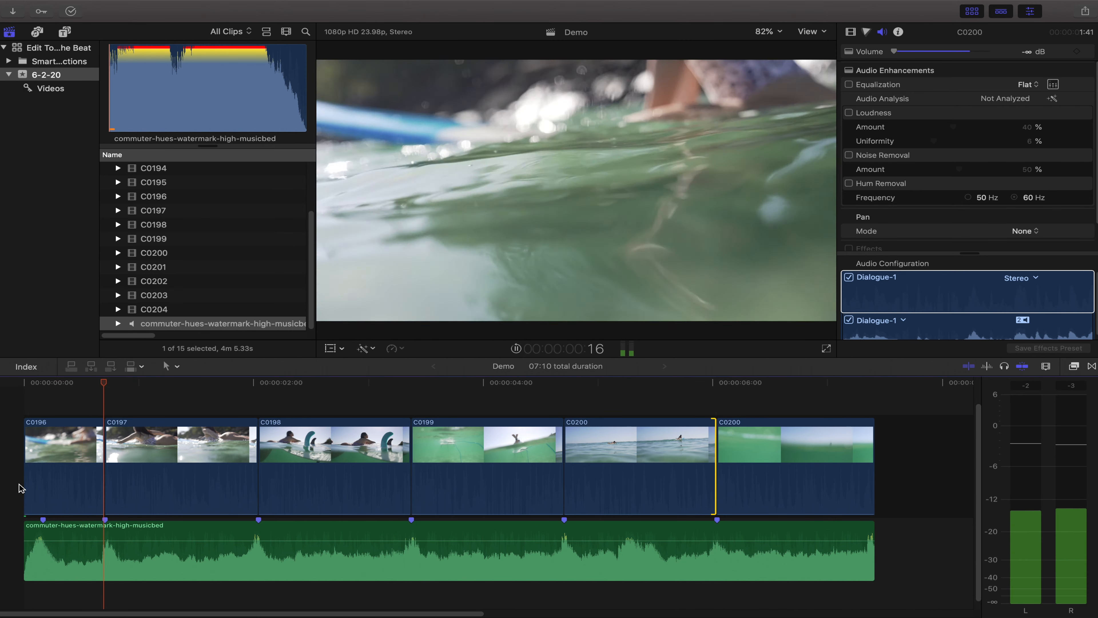